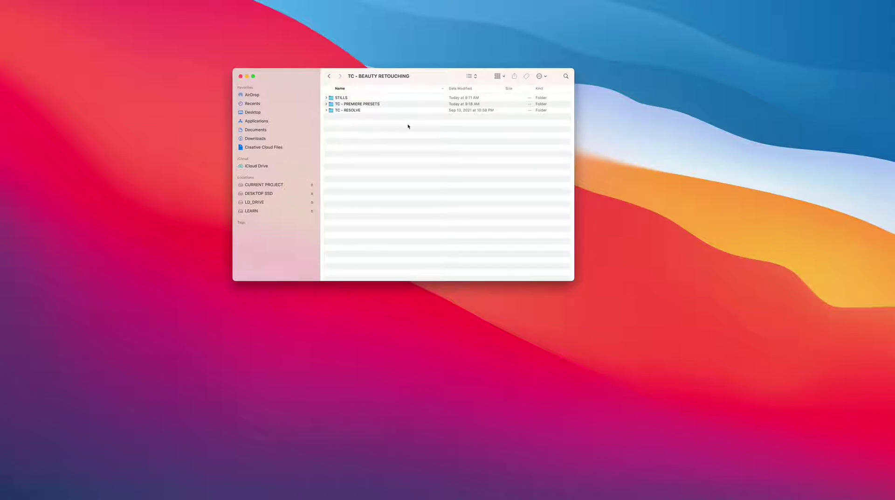
Look through the PNG images in folder 1 of the STILLS folder and close both folders again.
left_click(326, 98)
left_click(331, 104)
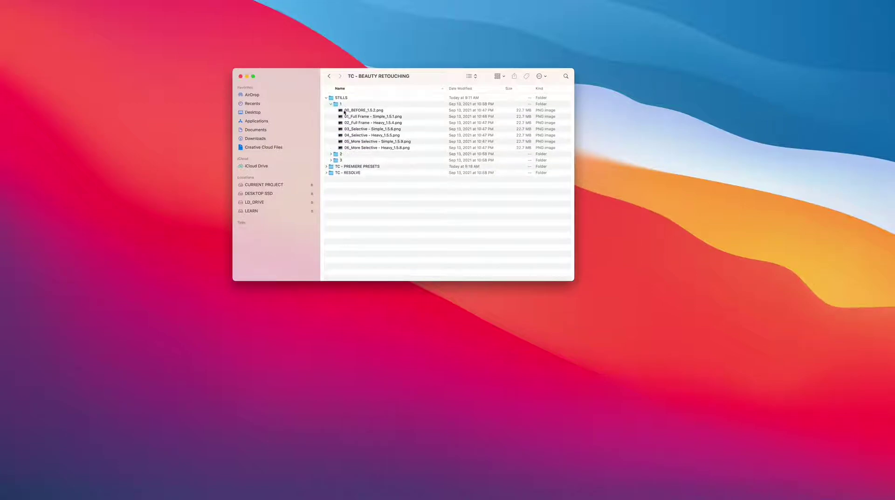
left_click(331, 104)
left_click(327, 98)
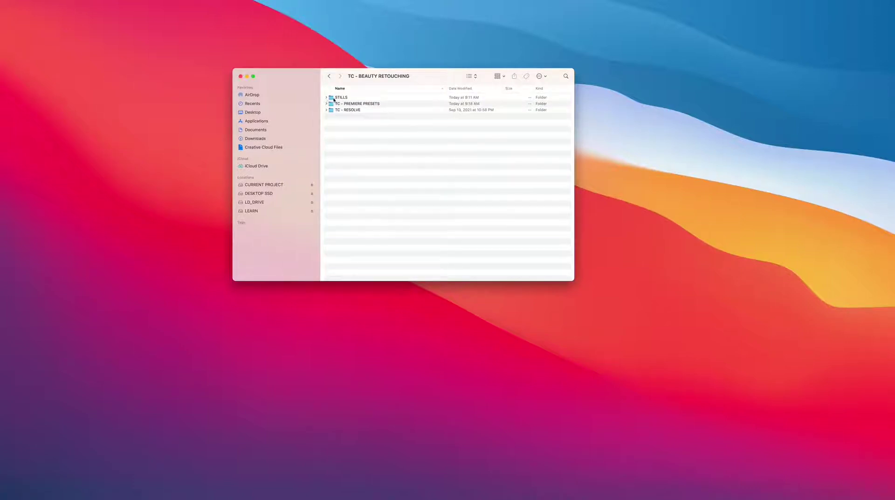
left_click(341, 97)
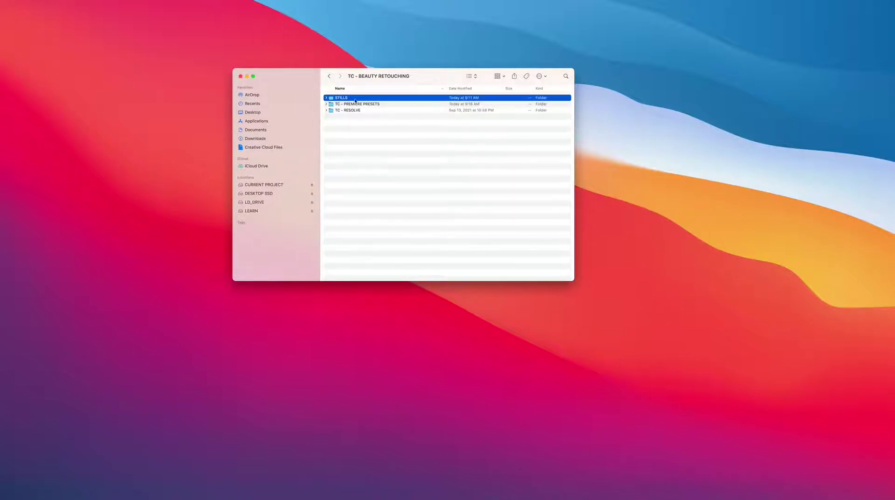
Examine the files inside the TC - PREMIERE PRESETS and TC - RESOLVE folders.
left_click(326, 104)
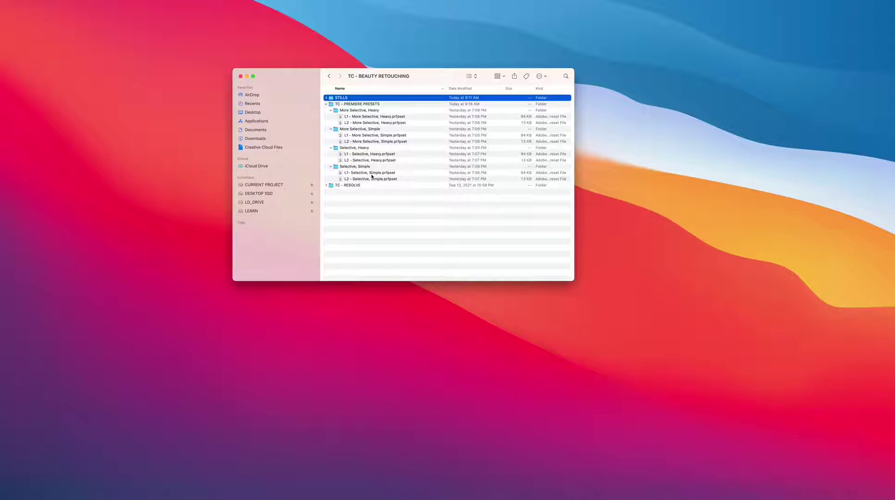
left_click(325, 103)
left_click(326, 111)
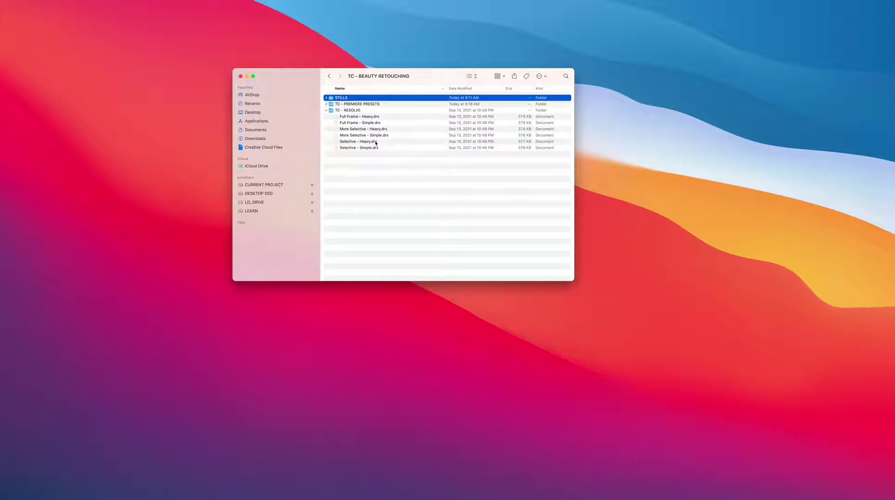
left_click(326, 110)
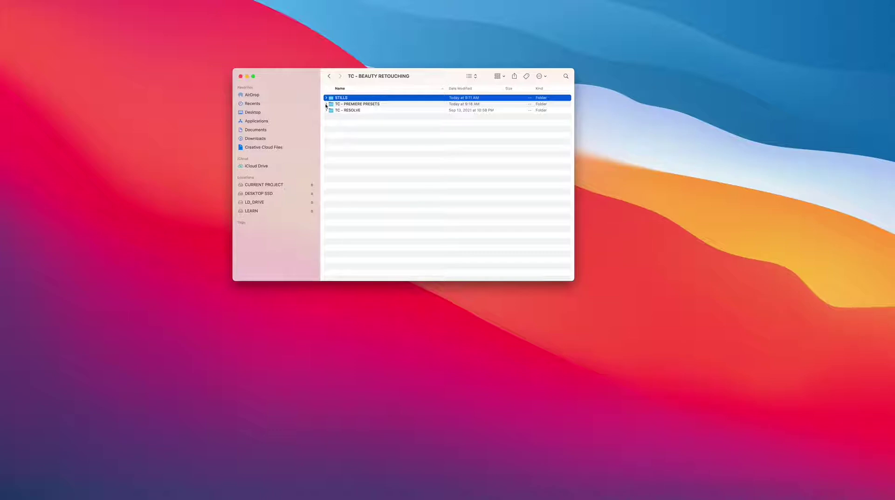
left_click(326, 104)
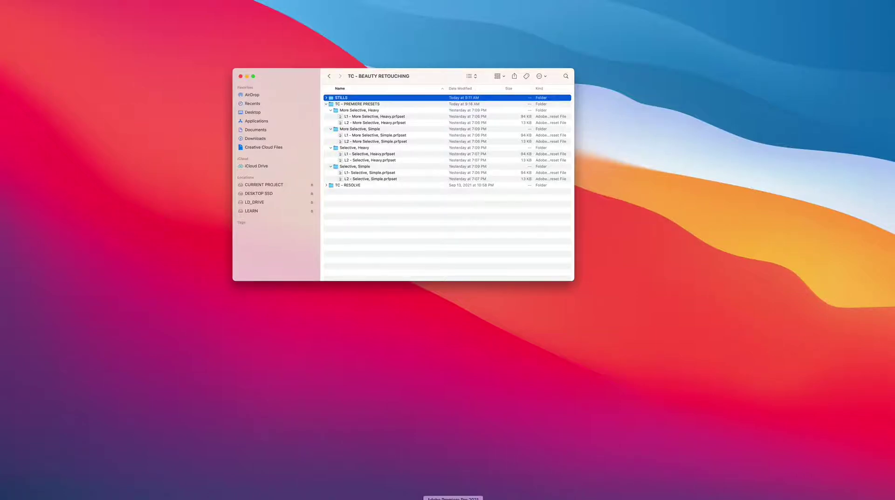
Switch to Adobe Premiere Pro, check its version information, and dismiss the information window.
left_click(454, 497)
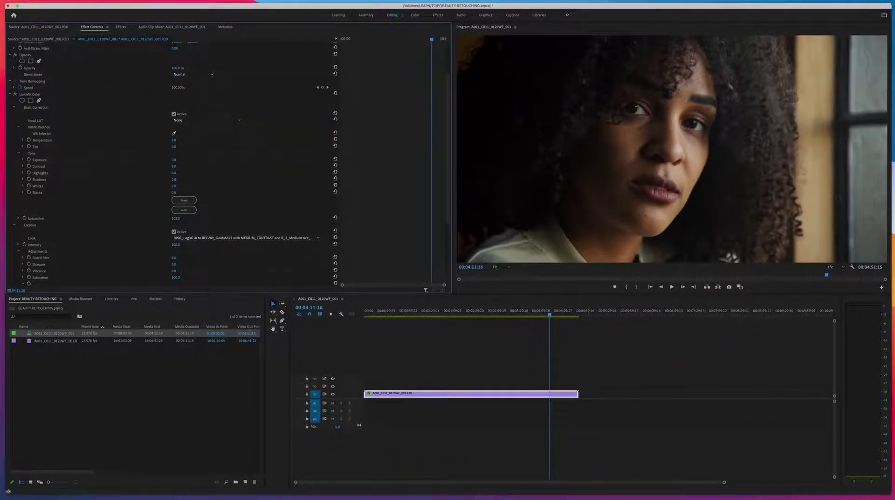
left_click(41, 1)
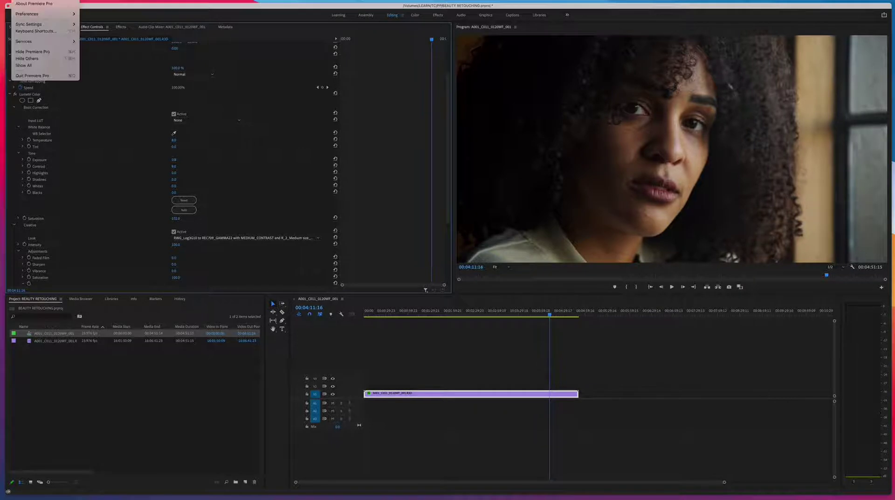
left_click(33, 4)
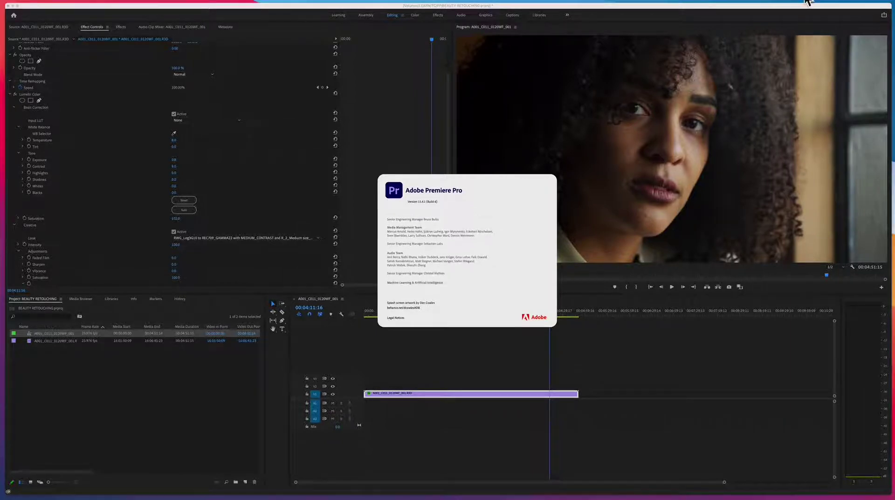
left_click_drag(414, 79, 400, 98)
left_click(264, 100)
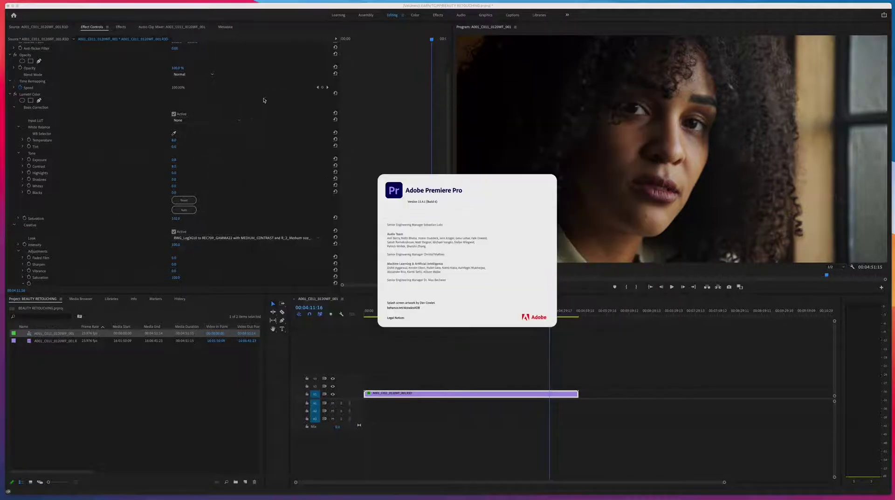
left_click(268, 90)
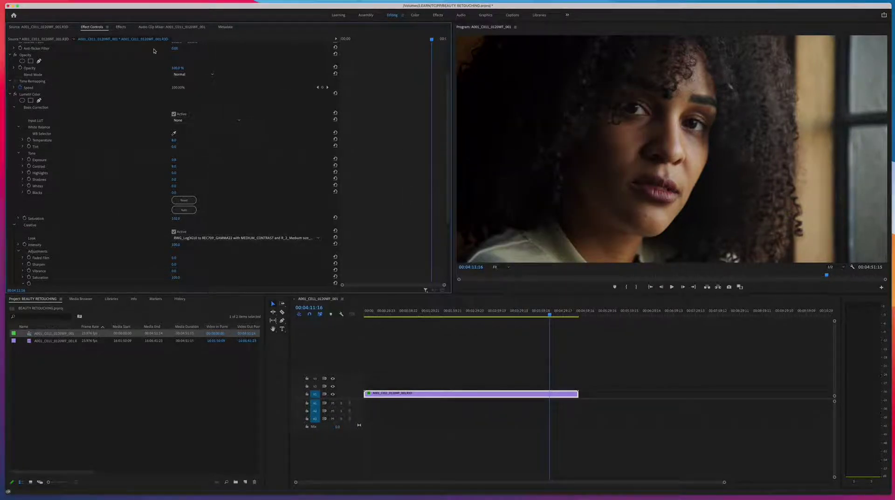
Move the playhead to 00:04:09:23 and compare the clip with its collapsed Lumetri Color effect off and on.
left_click(502, 397)
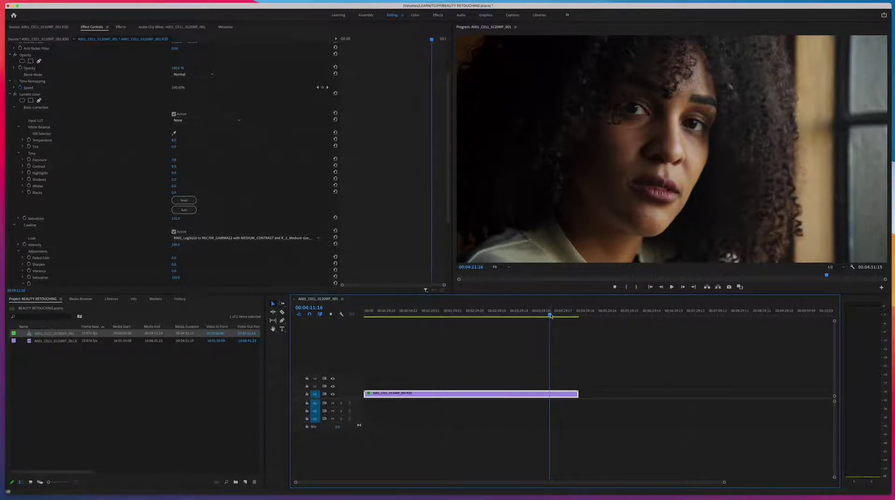
left_click_drag(550, 315, 549, 316)
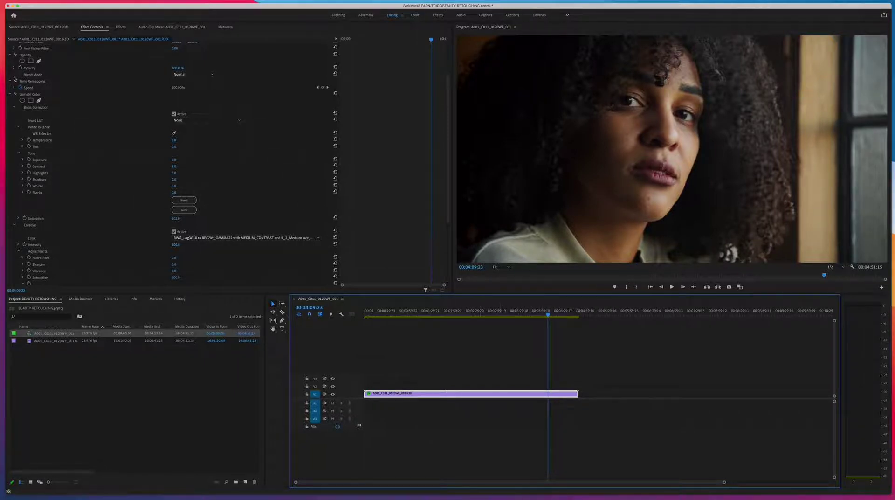
left_click(11, 94)
left_click(11, 95)
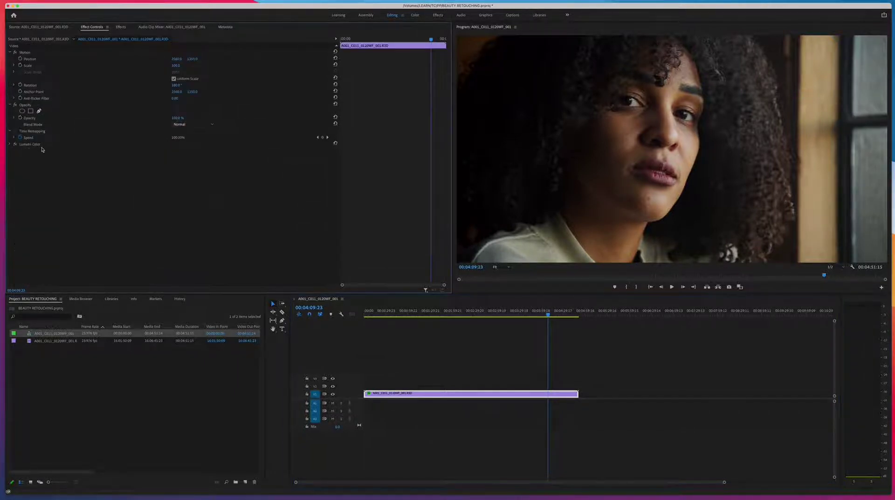
left_click(16, 145)
left_click(16, 145)
left_click(15, 145)
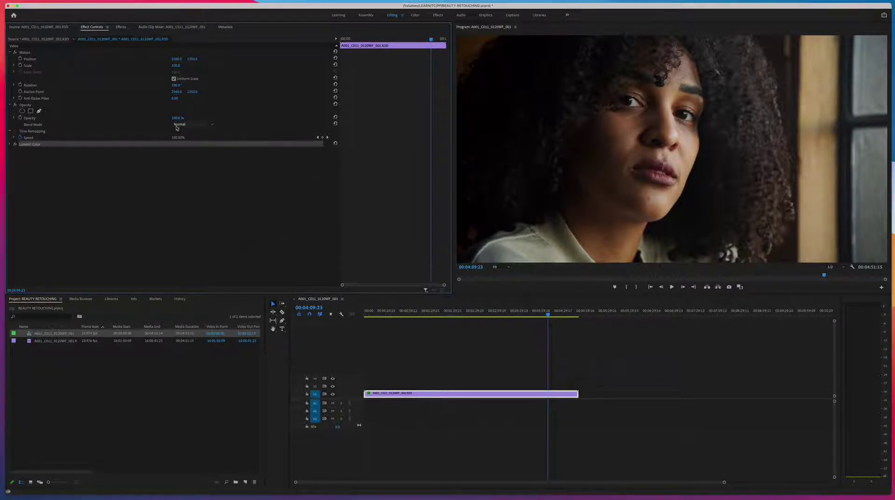
Collapse the Lumetri Presets and Color Correction groups in the effects list and clear the effects search.
left_click(122, 27)
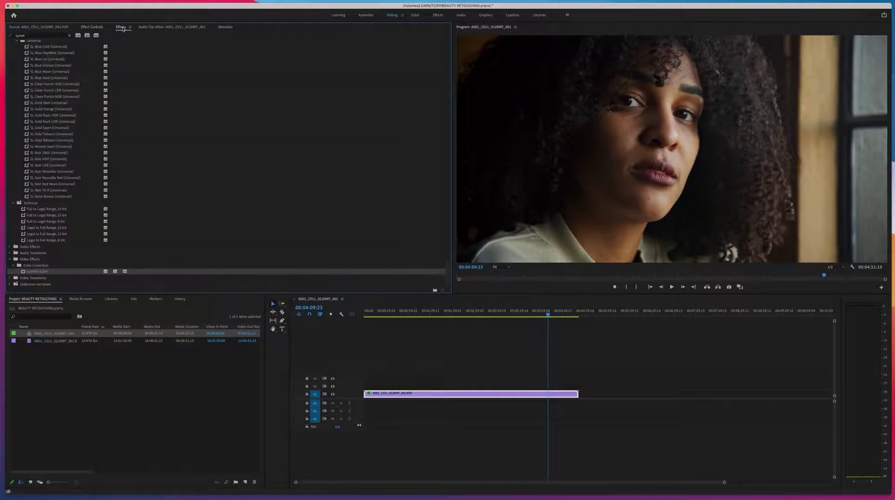
scroll(28, 51, "up", 15)
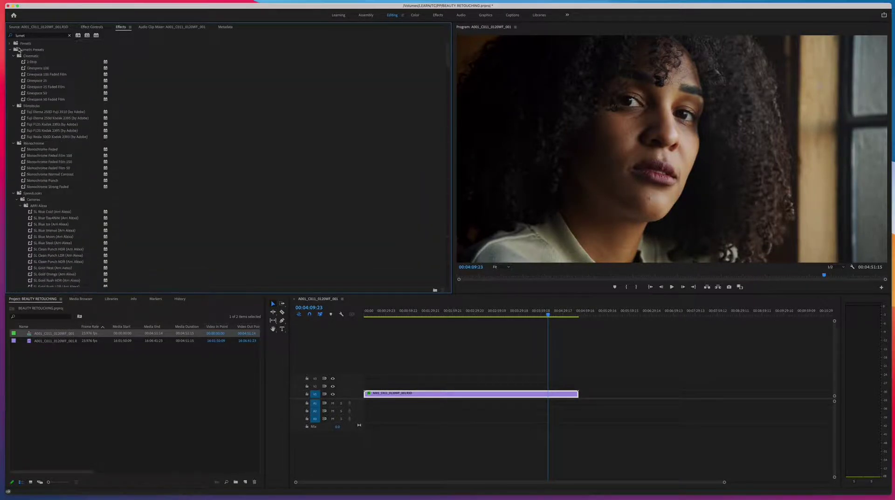
left_click(9, 49)
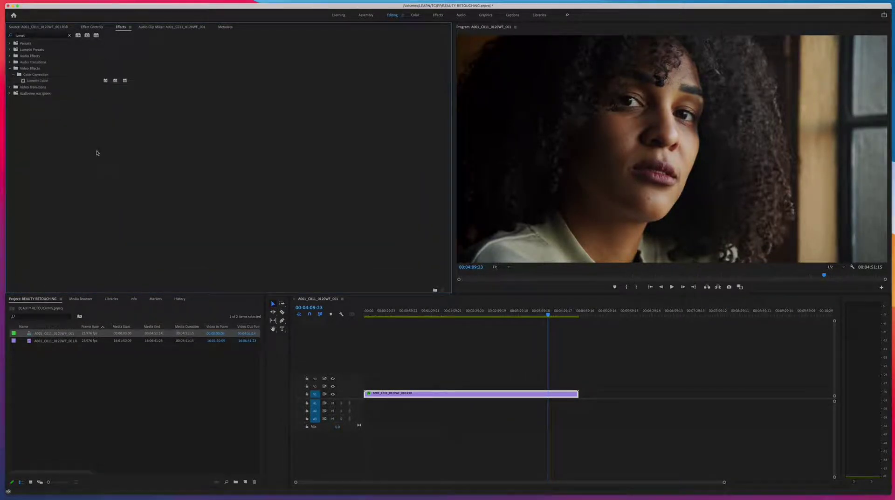
left_click(14, 74)
left_click(69, 35)
right_click(25, 44)
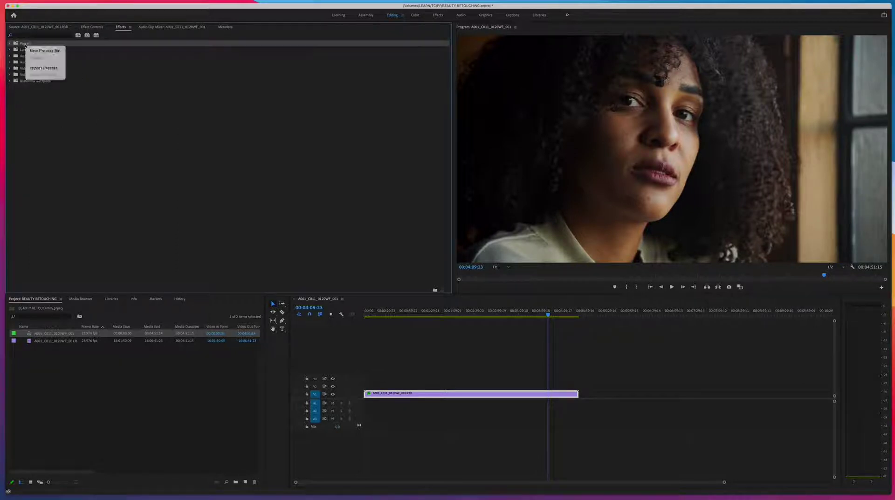
left_click(24, 45)
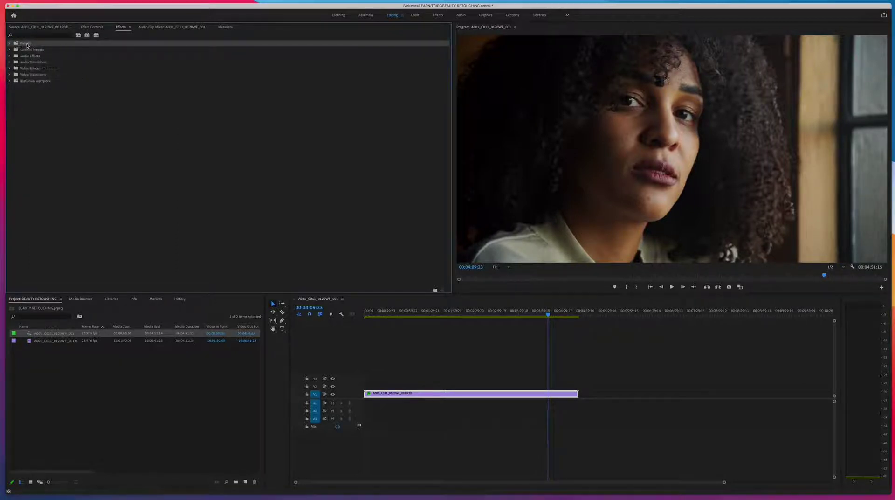
right_click(26, 46)
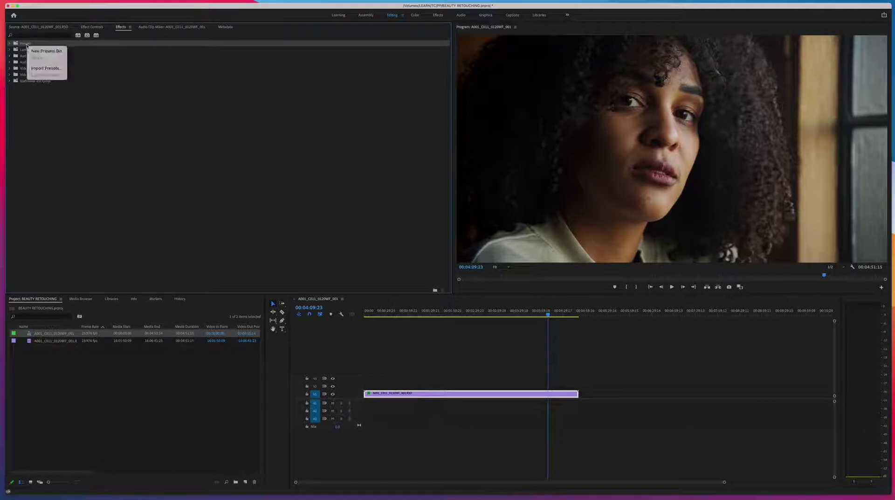
left_click(55, 69)
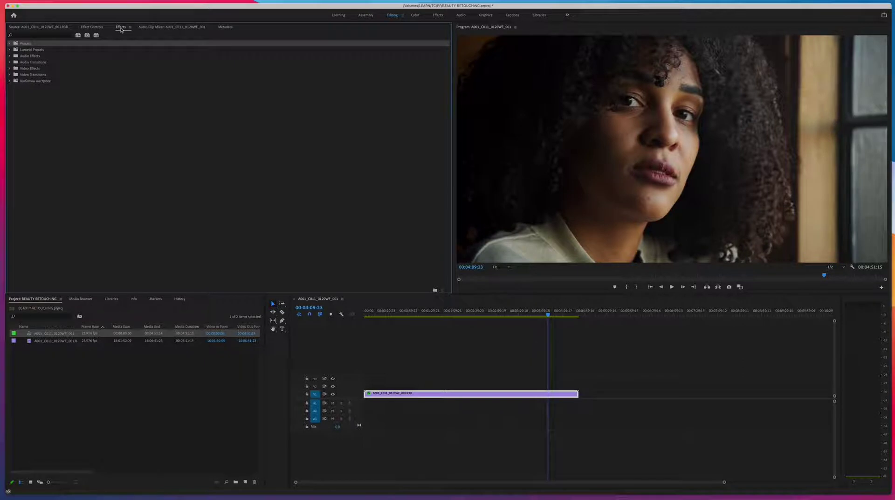
left_click(176, 1)
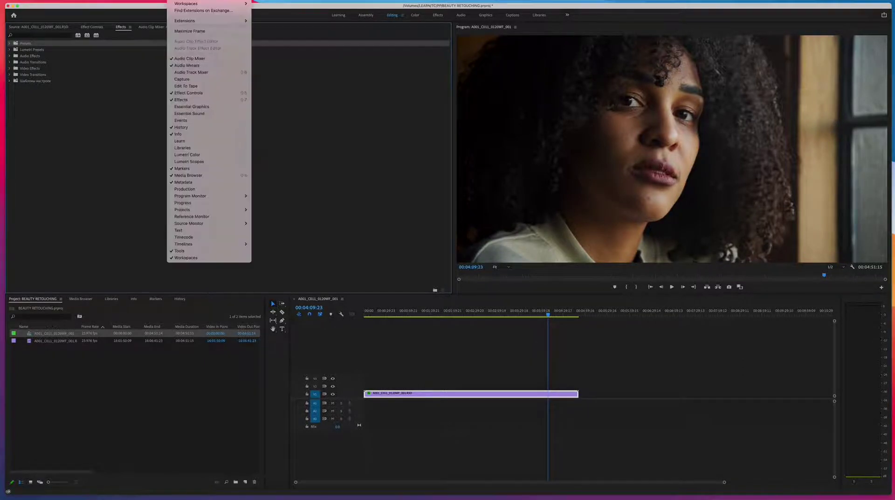
left_click(179, 100)
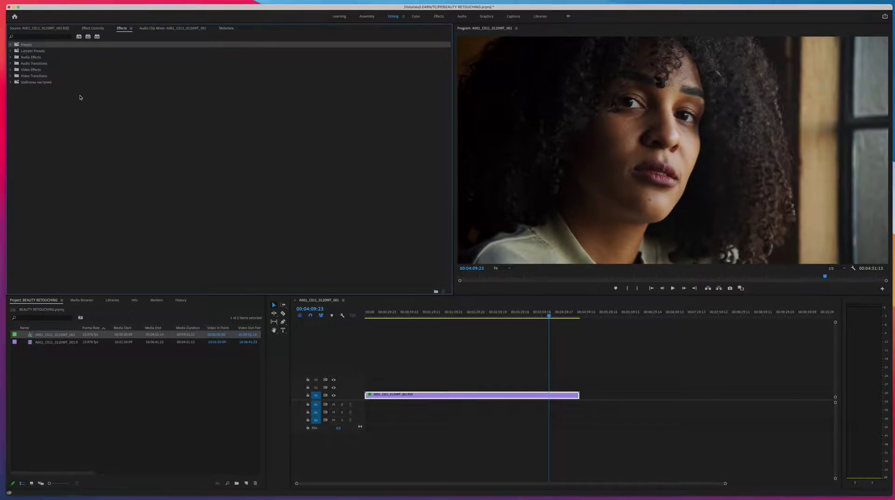
Start a preset import and preview the L1 and L2 files of More Selective, Heavy in TC - PREMIERE PRESETS.
right_click(27, 46)
left_click(55, 72)
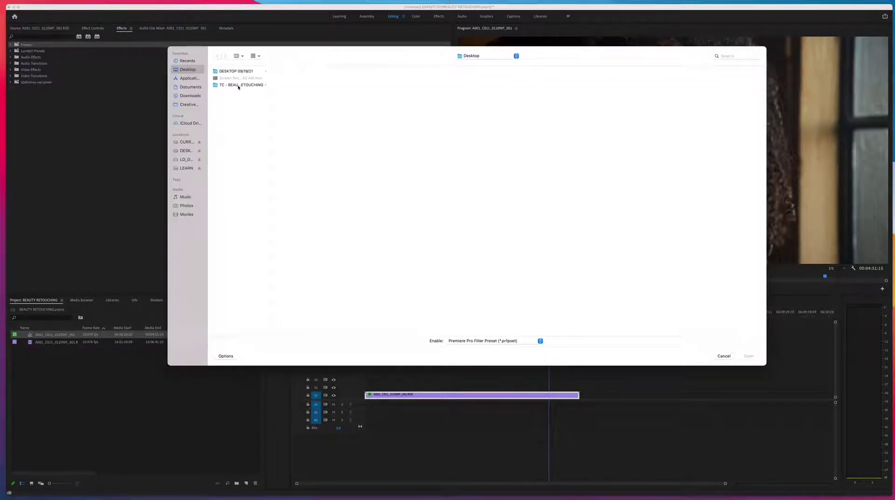
left_click(238, 85)
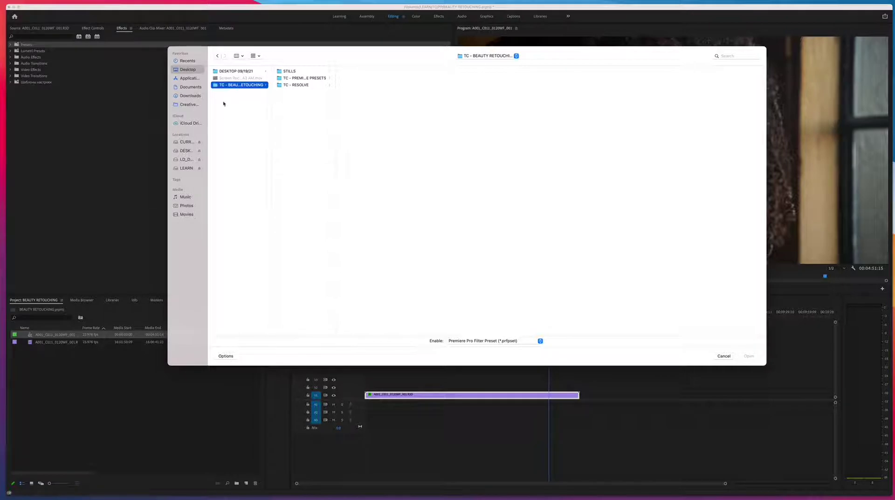
double_click(335, 86)
left_click(321, 80)
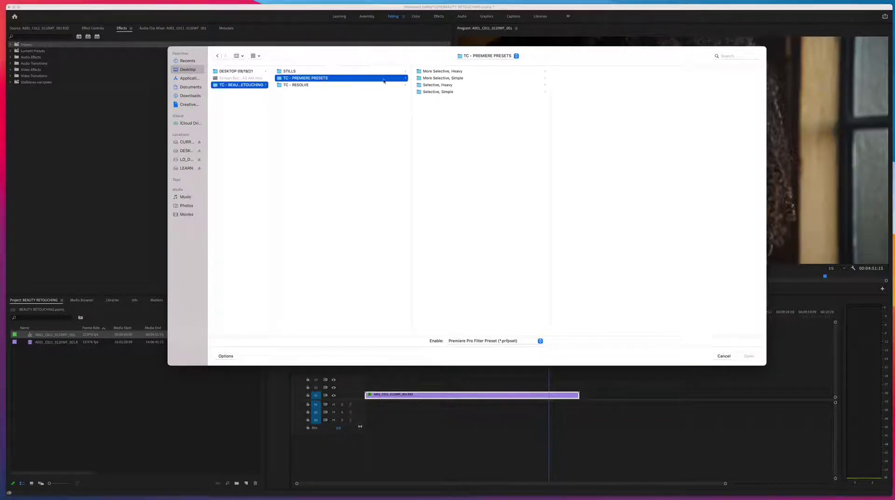
left_click(439, 72)
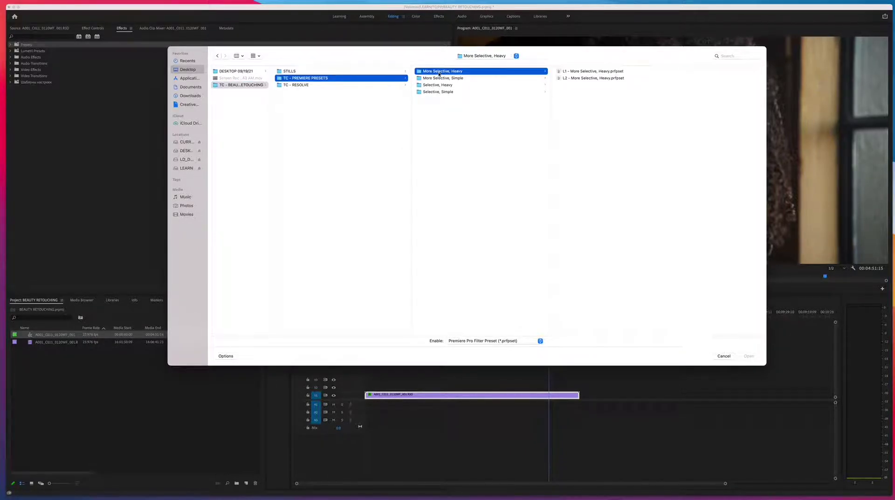
left_click(587, 72)
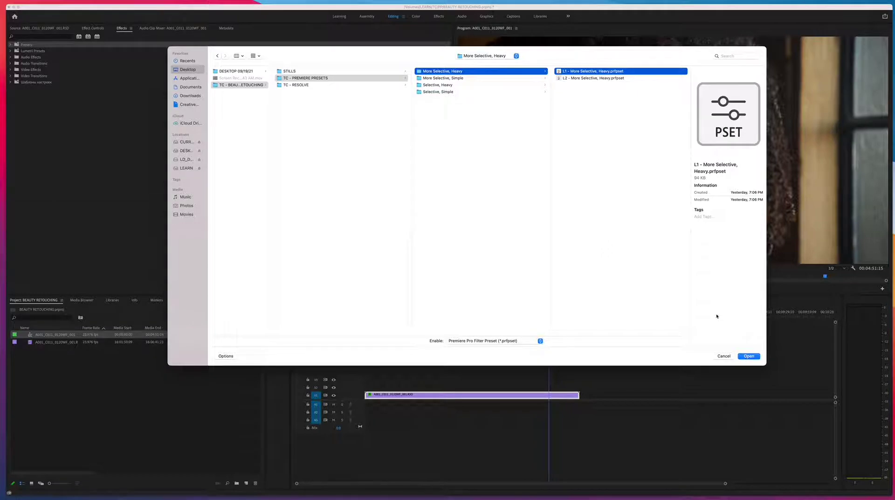
left_click(600, 94)
left_click(587, 78)
Look through the More Selective and Selective preset folders, Heavy and Simple, and cancel the import.
left_click(510, 78)
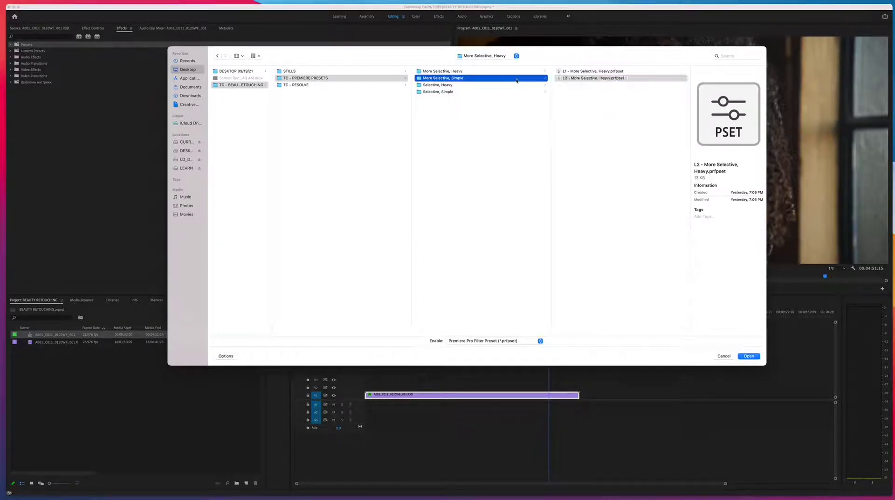
left_click(591, 72)
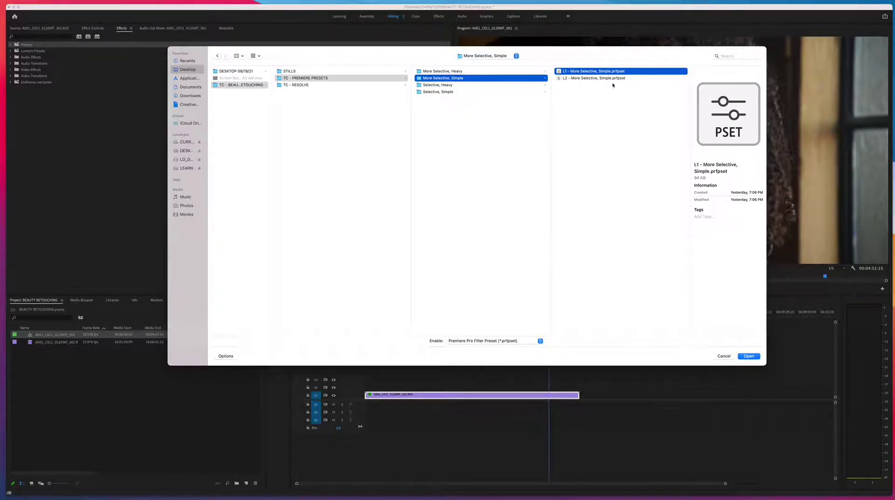
left_click(454, 72)
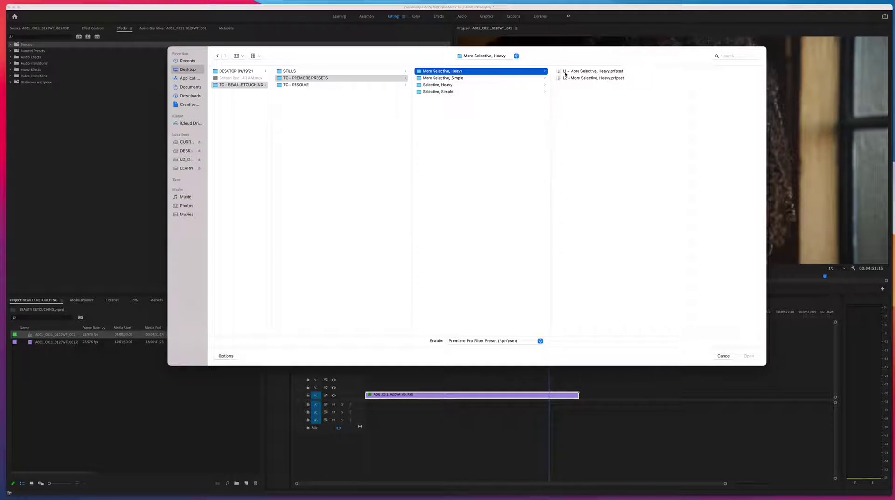
left_click(489, 78)
left_click(492, 85)
left_click(493, 93)
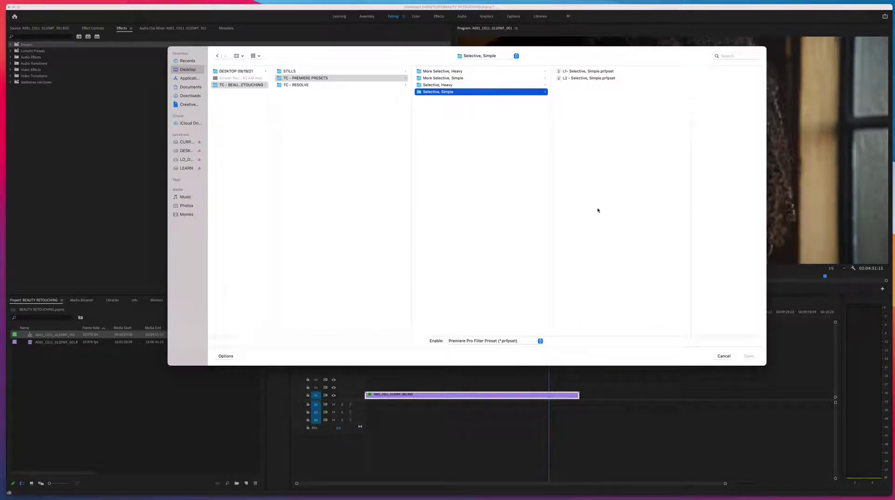
left_click(723, 355)
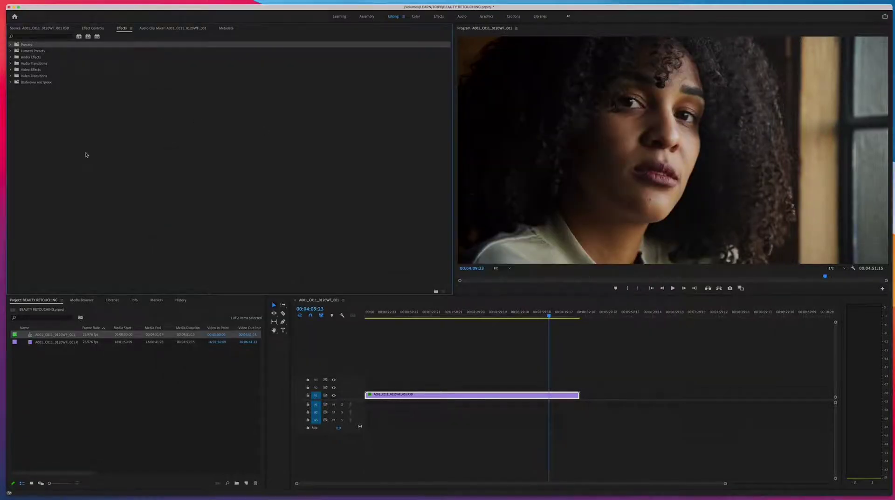
Expand the custom preset bin below Video Transitions and look through its imported presets, from ALCHEMY_FULL to WARM SOFT_QUARTER.
left_click(76, 103)
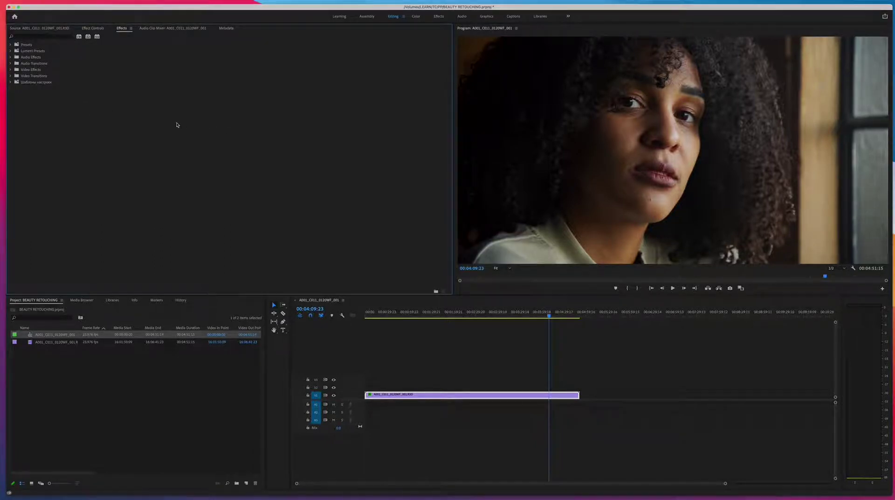
left_click(24, 83)
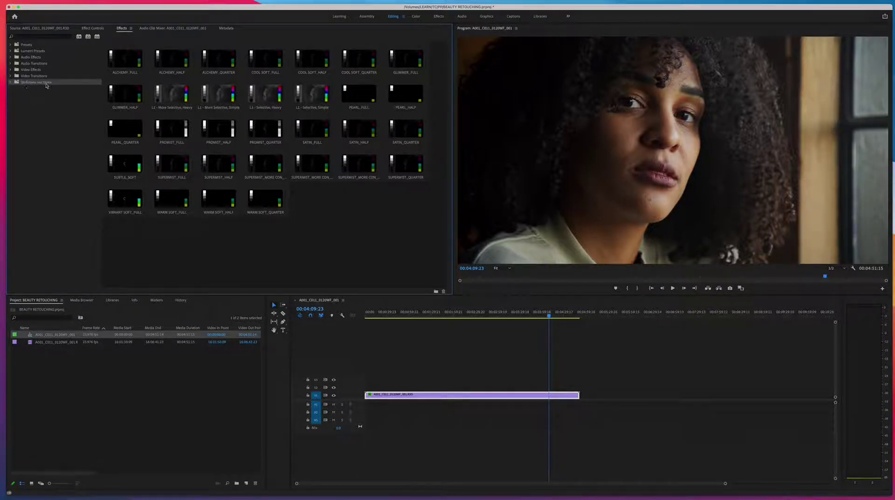
right_click(28, 84)
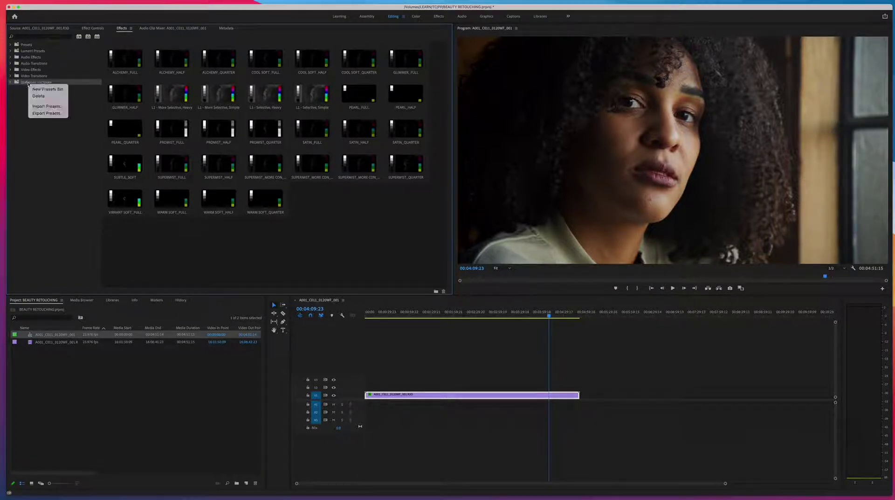
left_click(21, 93)
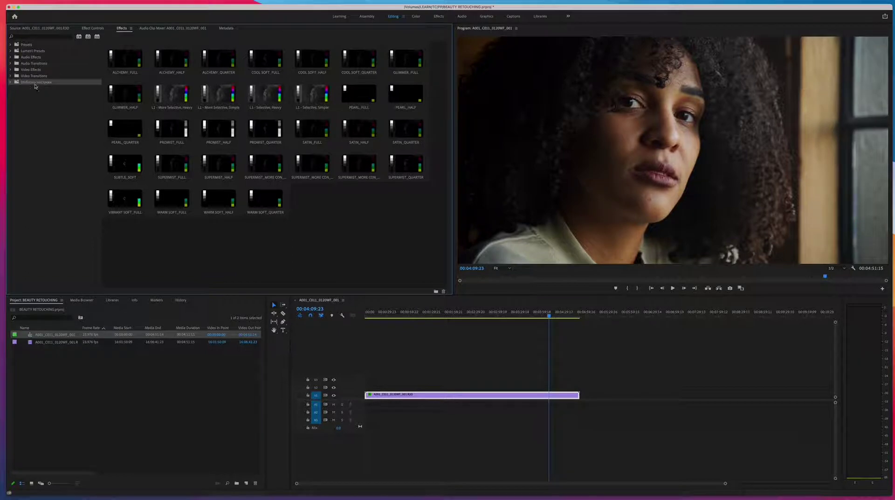
left_click(11, 82)
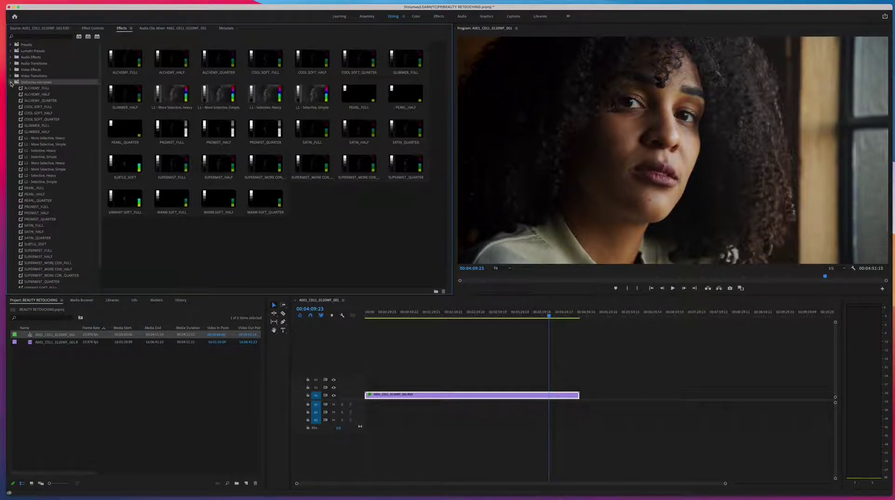
scroll(52, 79, "down", 2)
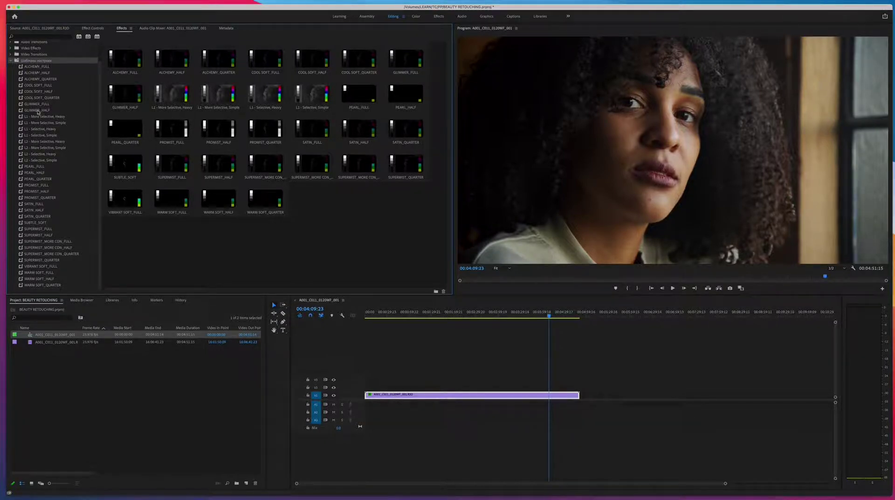
left_click(33, 68)
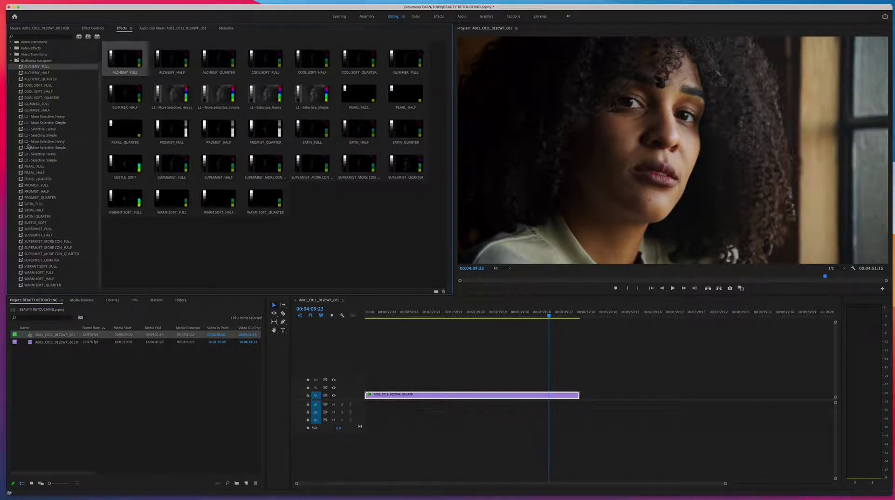
Duplicate the portrait clip from track V1 onto V2, directly above the original, and select the copy.
left_click(326, 339)
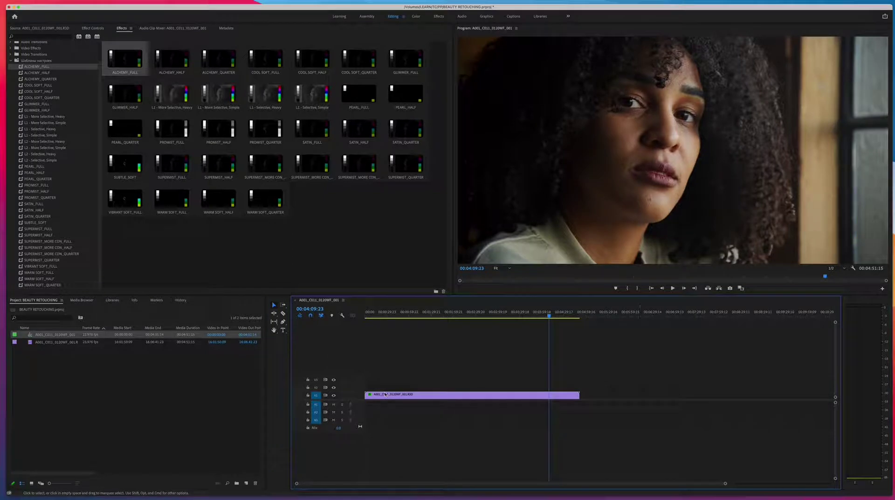
left_click(522, 395)
left_click_drag(515, 396, 516, 387)
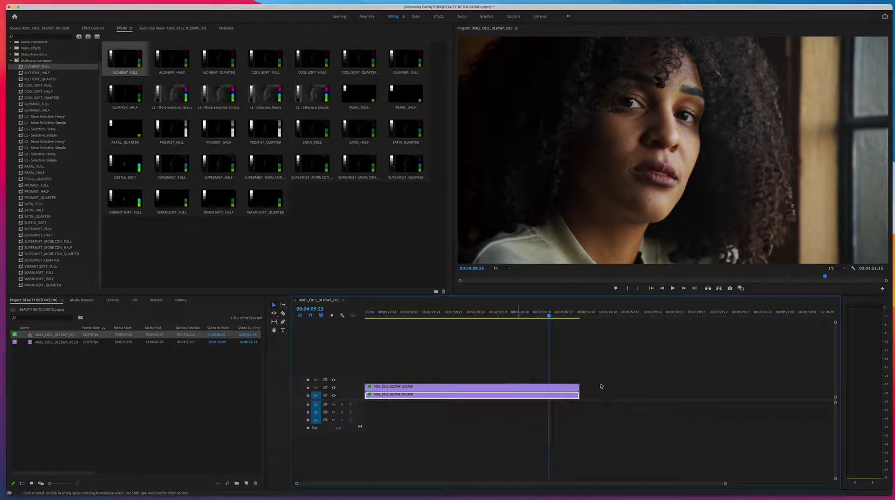
left_click(538, 388)
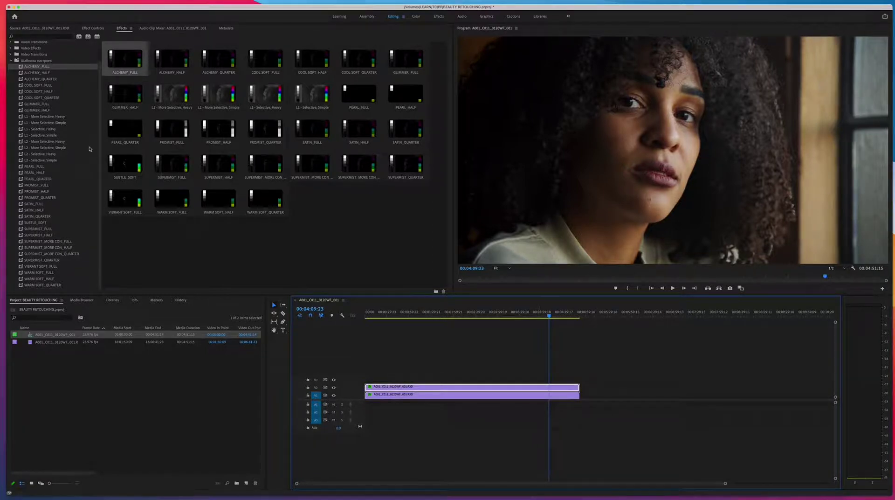
Apply the L1 - Selective, Simple preset to the original portrait clip on track V1.
left_click(31, 135)
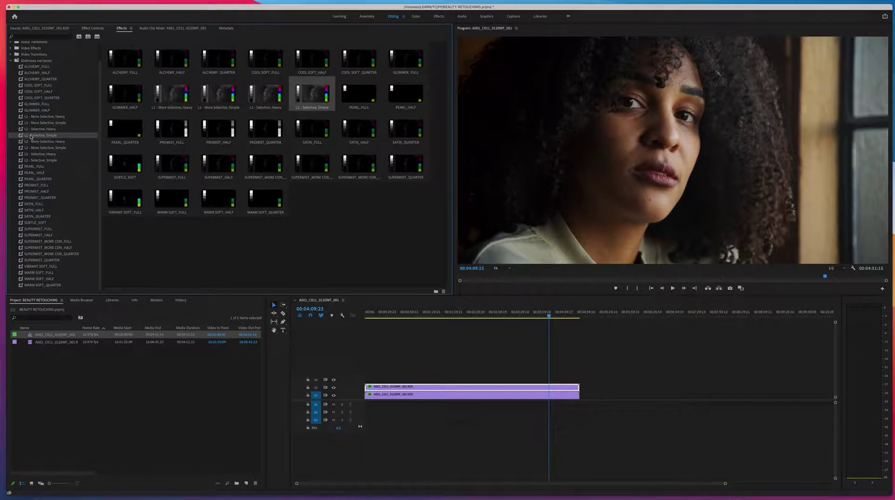
left_click(435, 362)
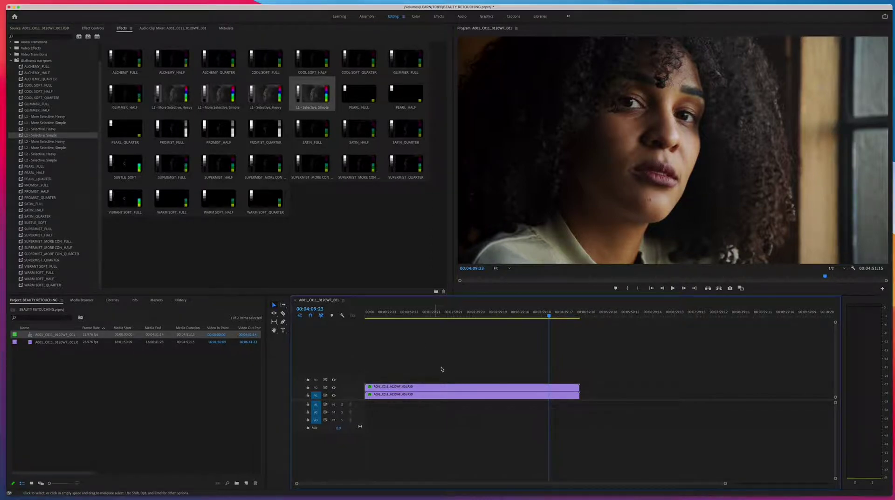
left_click(427, 397)
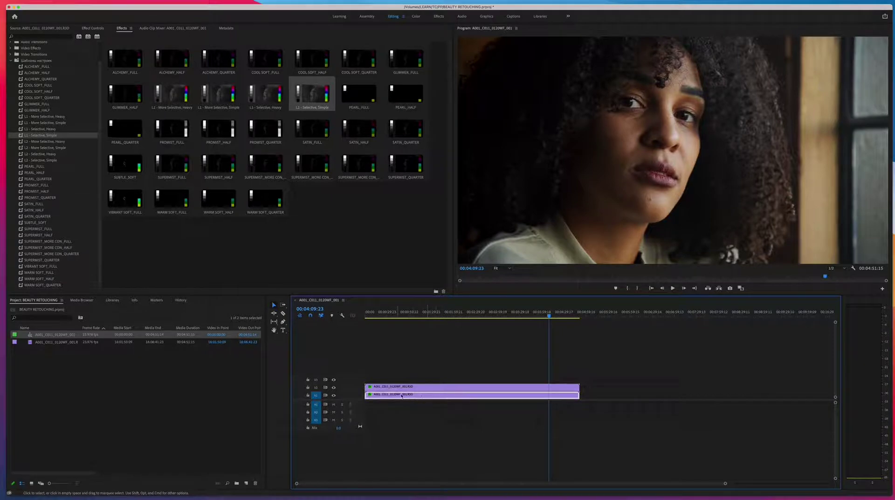
left_click(315, 396)
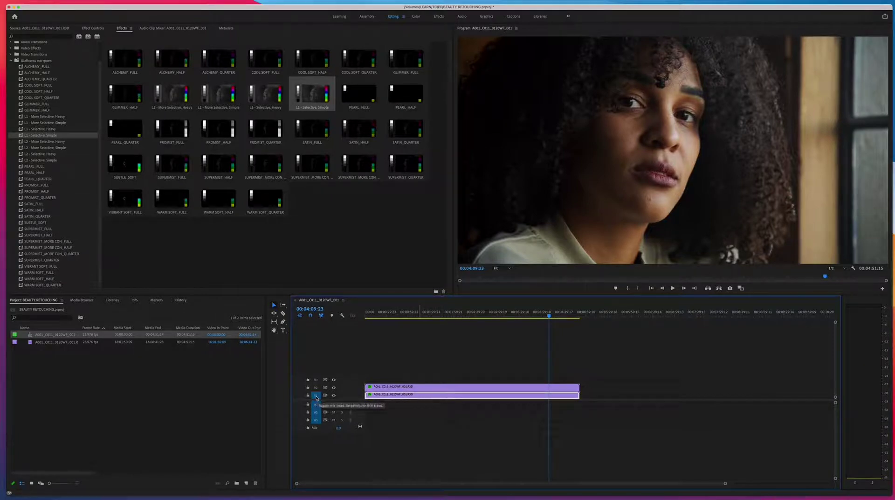
left_click(400, 388)
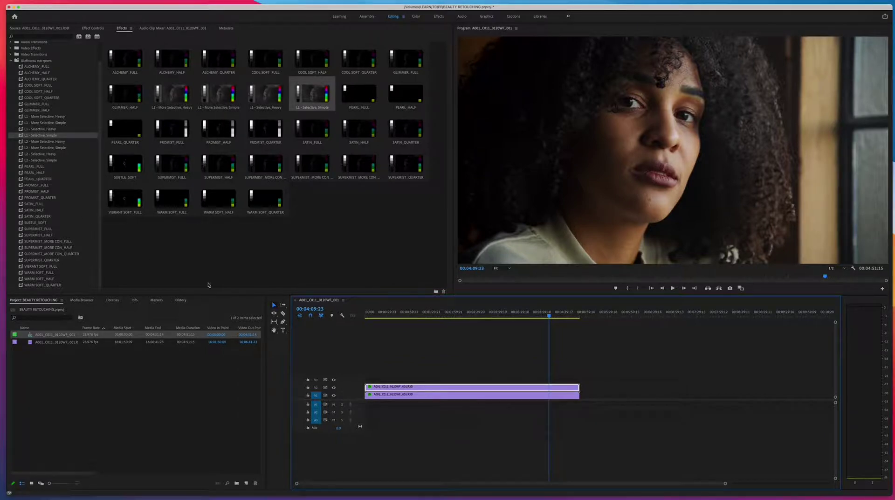
left_click(424, 395)
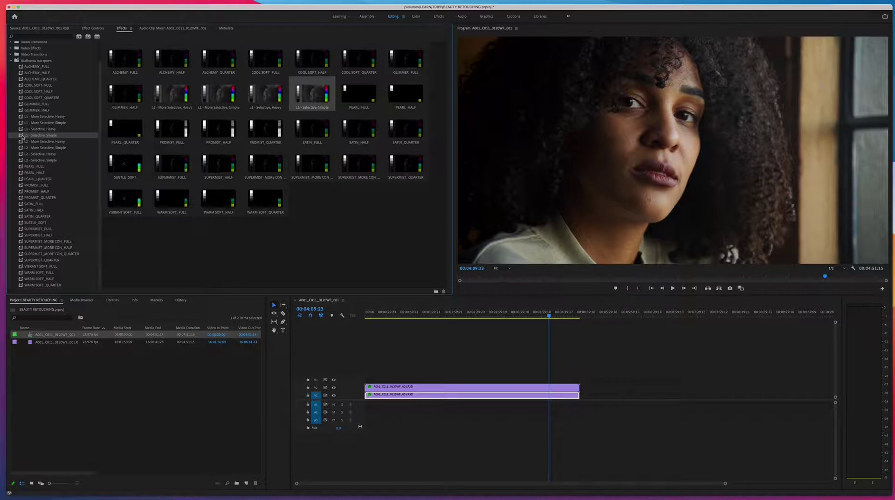
left_click_drag(22, 137, 397, 398)
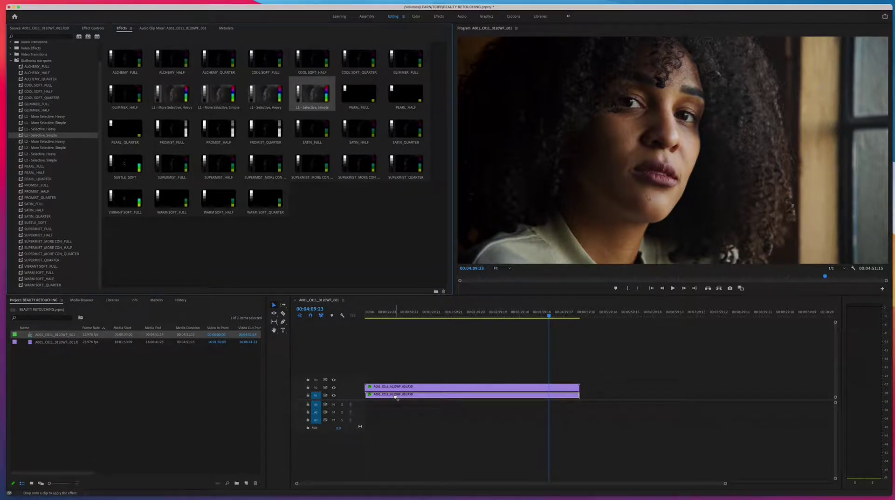
left_click_drag(396, 397, 397, 397)
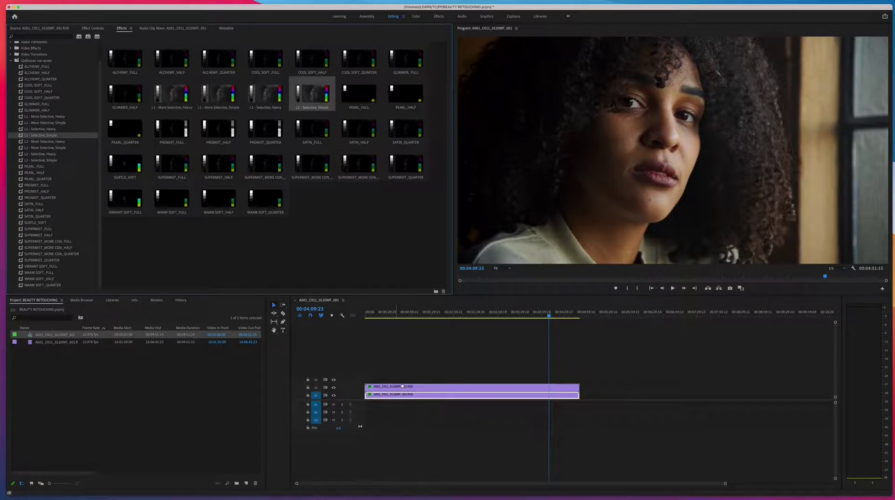
Apply the L2 - Selective, Simple preset to the duplicate portrait clip on track V2.
left_click(420, 387)
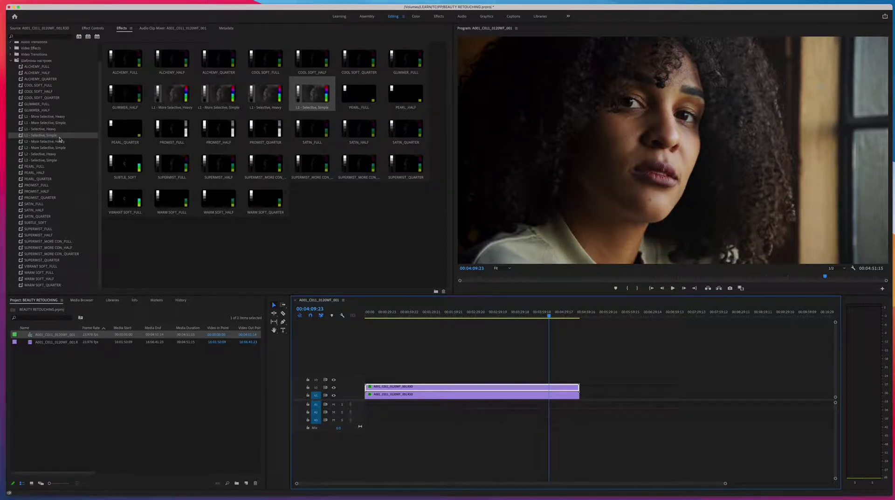
left_click(34, 160)
left_click_drag(43, 162, 436, 389)
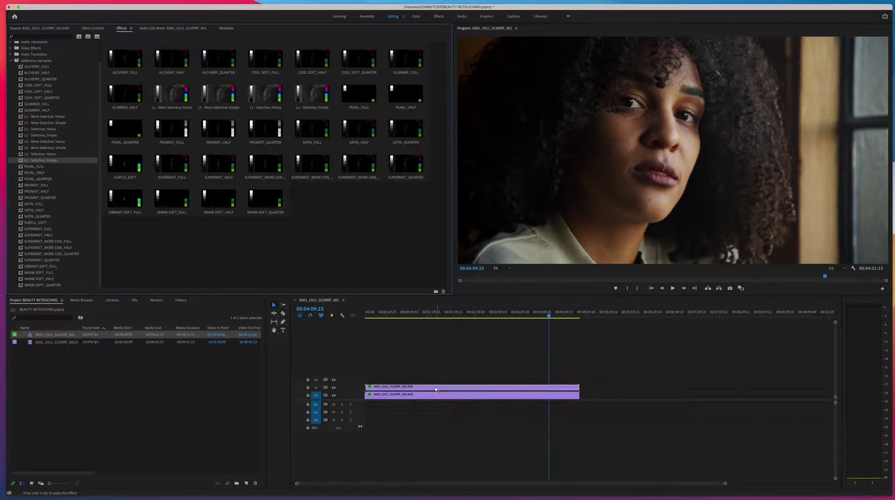
left_click(421, 388)
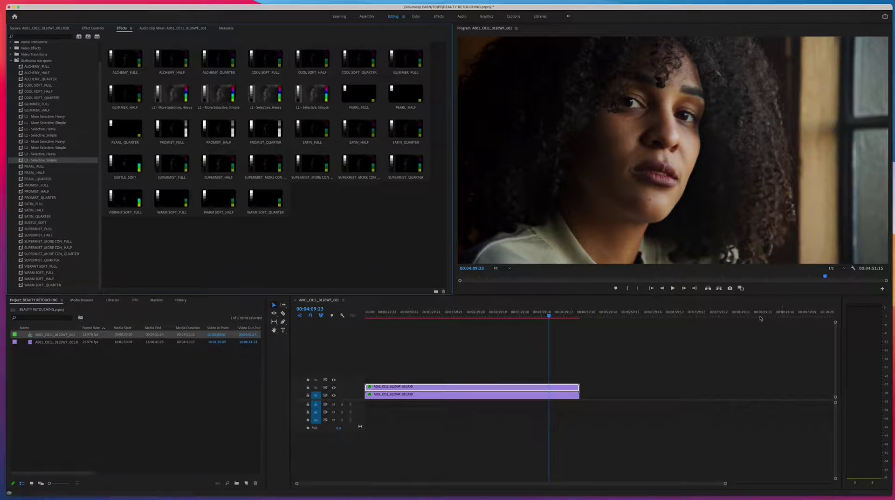
Compare the portrait with the V2 track output off and on, and play the retouched clip to 00:04:10:11.
left_click(334, 388)
left_click(333, 388)
left_click(333, 387)
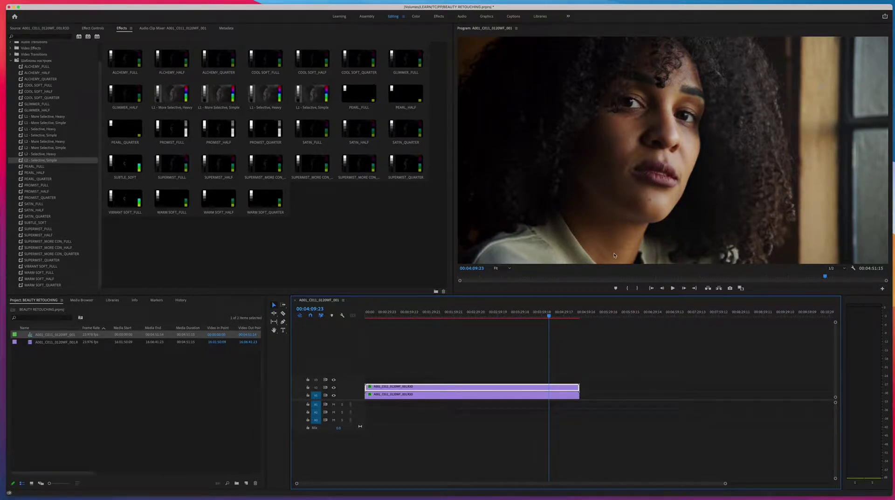
left_click(333, 387)
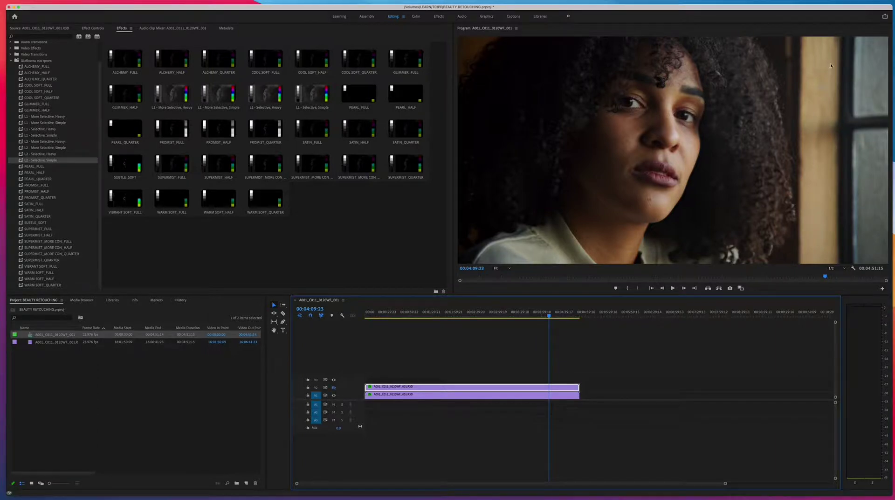
left_click(334, 387)
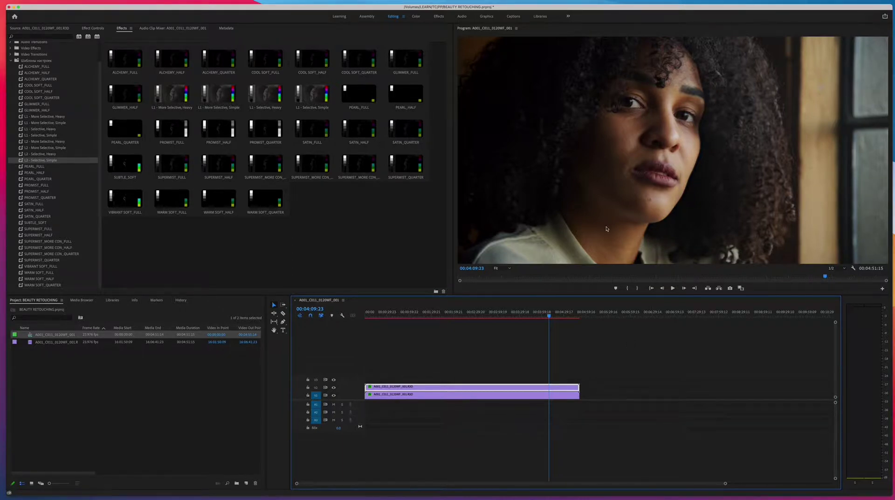
key("space")
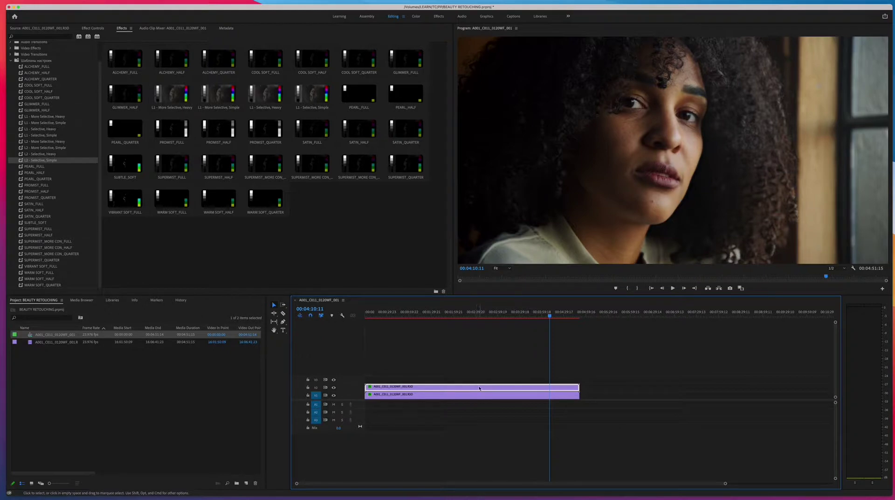
left_click(40, 116)
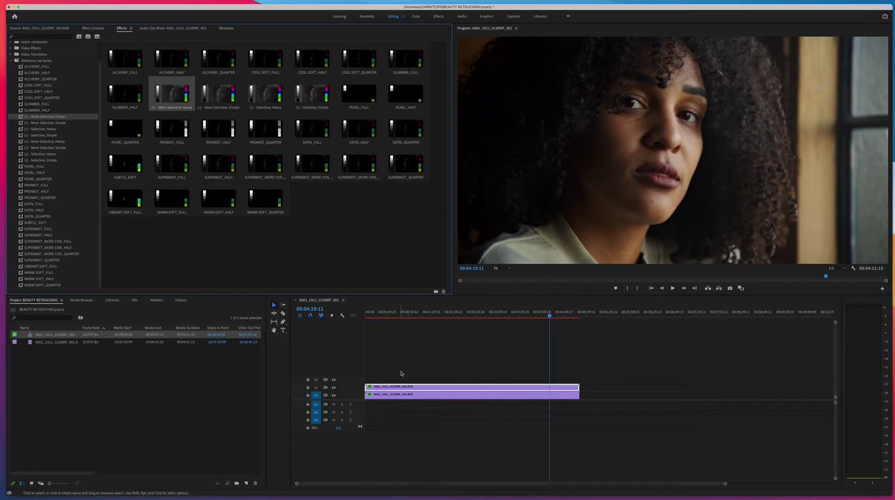
left_click(386, 395)
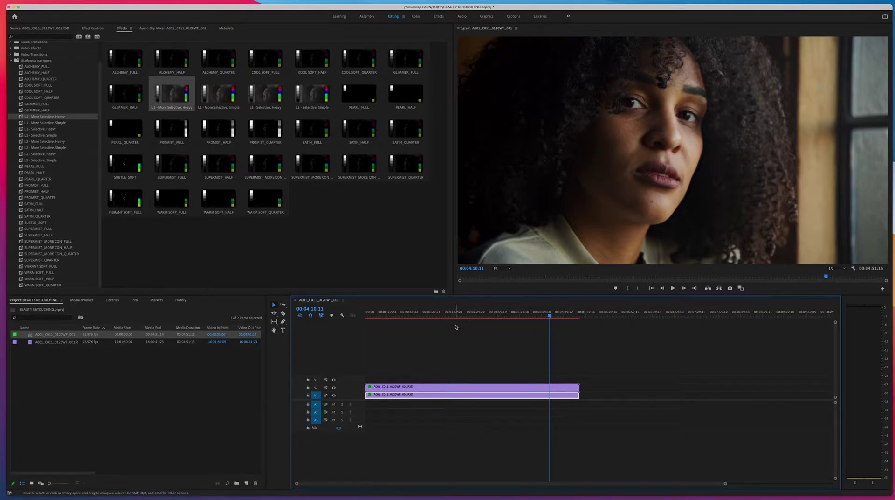
left_click_drag(424, 373, 399, 396)
left_click(396, 369)
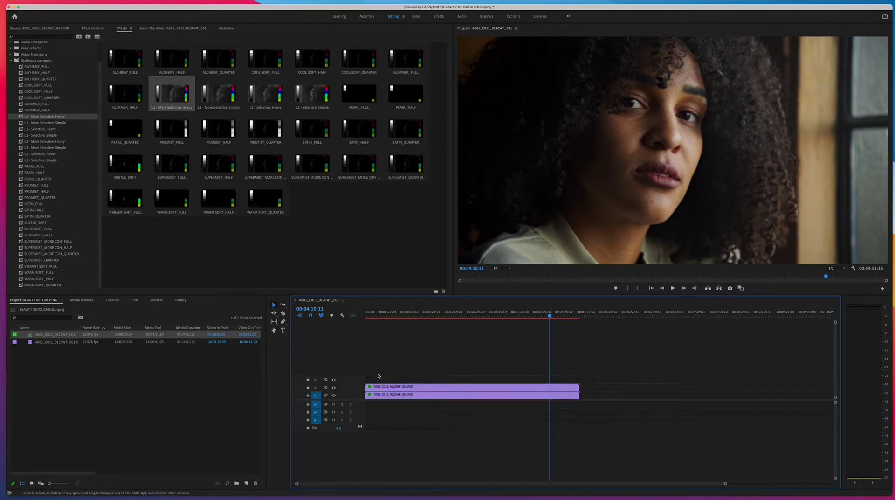
Select both stacked portrait clips and move them together up to tracks V4 and V5.
left_click_drag(378, 375, 530, 374)
left_click_drag(529, 374, 387, 399)
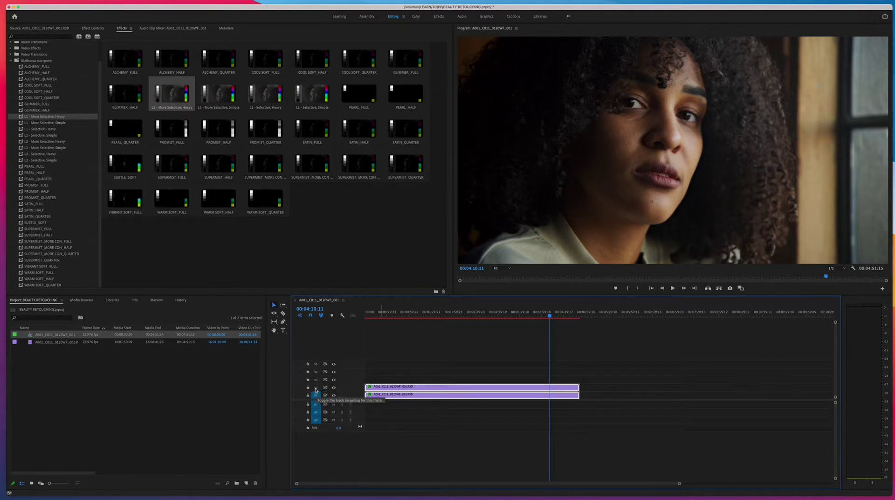
left_click_drag(394, 397, 463, 372)
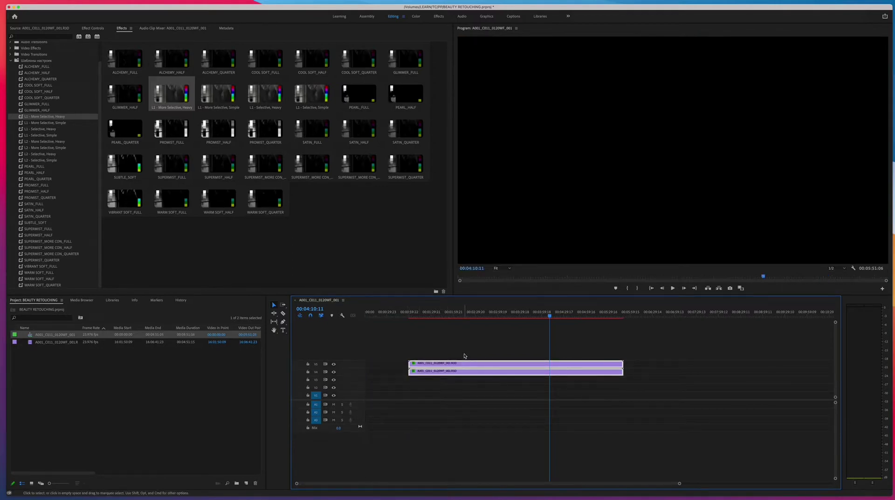
left_click_drag(534, 374, 431, 377)
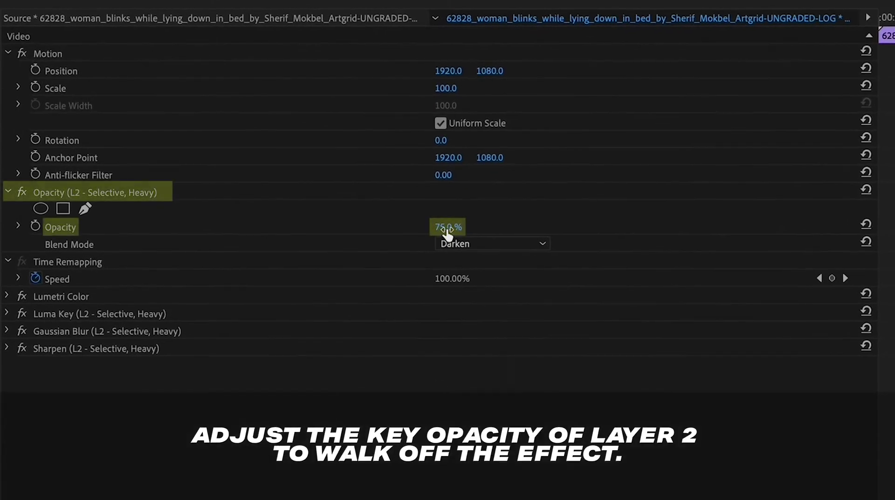
Lower the opacity of the L2 - Selective, Heavy layer to 26%, keeping the Darken blend mode.
left_click_drag(448, 227, 425, 227)
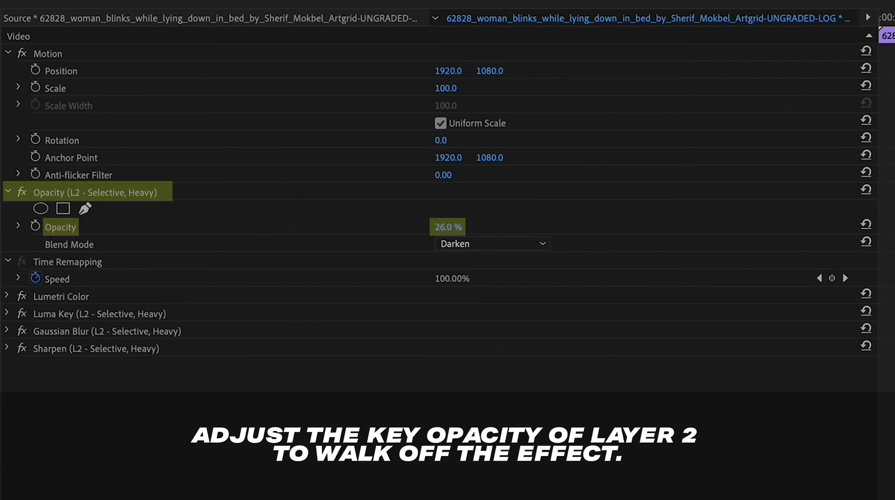